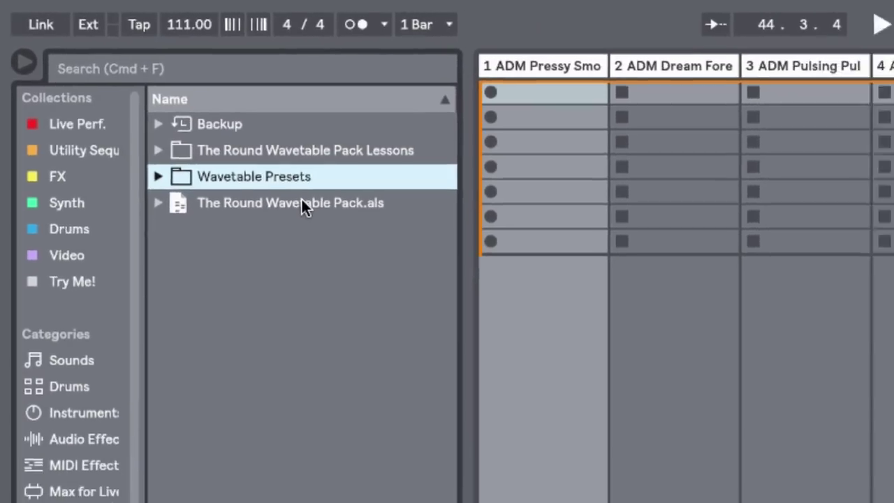
pyautogui.click(352, 237)
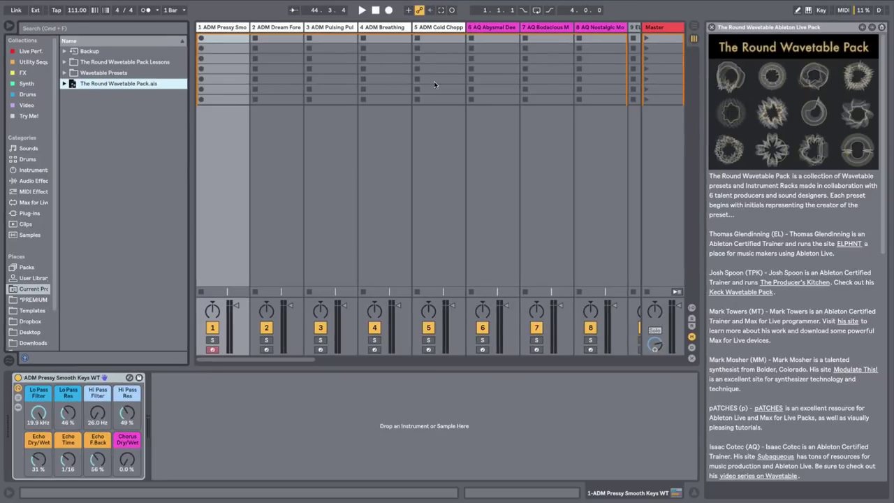
pyautogui.hscroll(15, 522, 98)
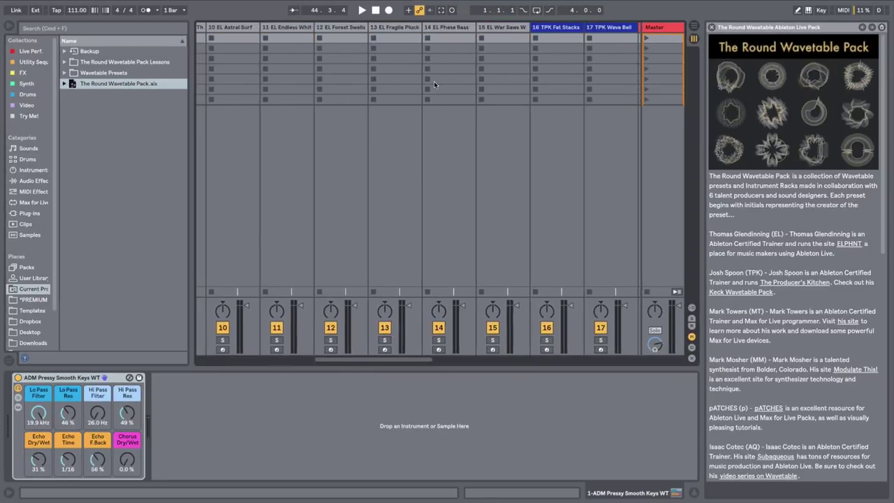
pyautogui.hscroll(-10, 434, 81)
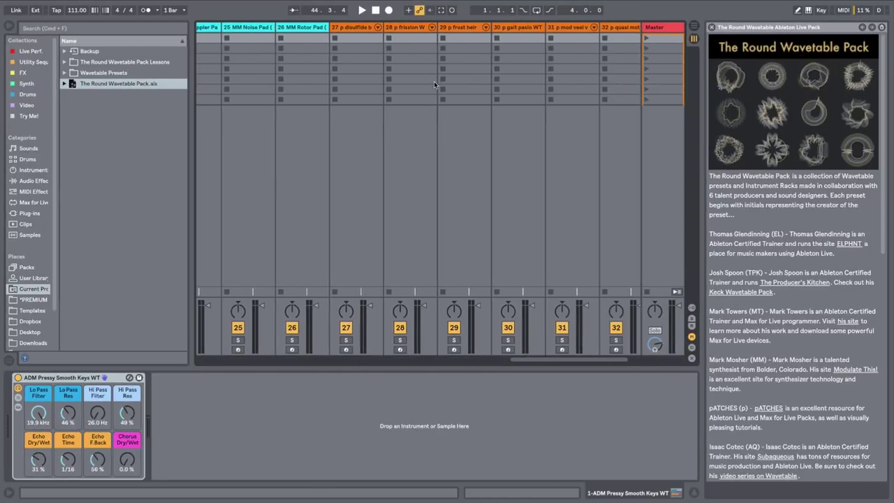
pyautogui.hscroll(-4, 434, 81)
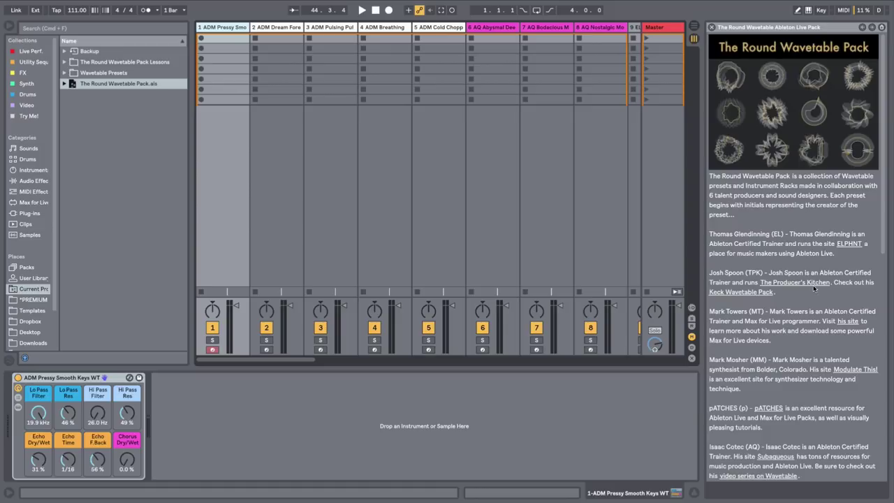
pyautogui.scroll(-8, 814, 288)
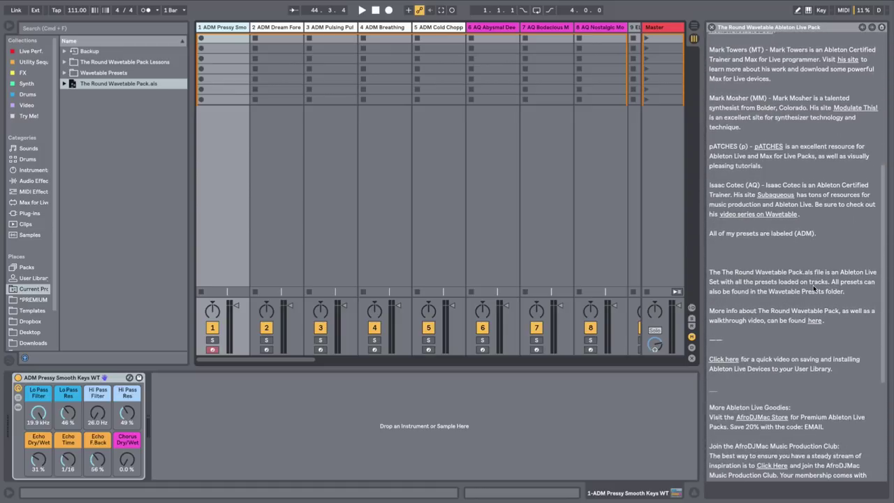
pyautogui.scroll(8, 814, 288)
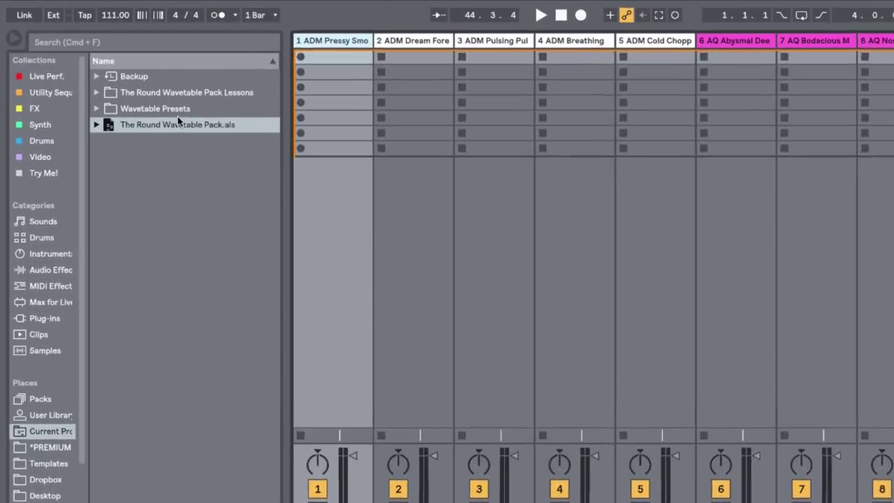
pyautogui.click(97, 108)
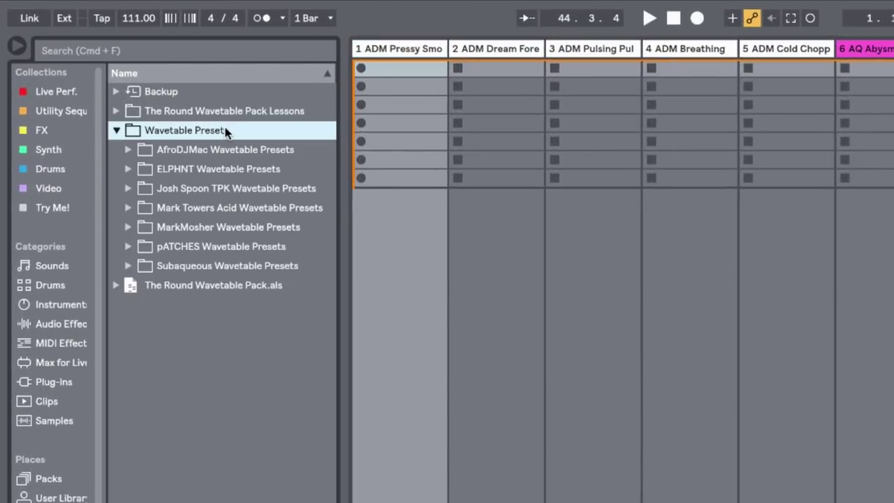
pyautogui.click(131, 148)
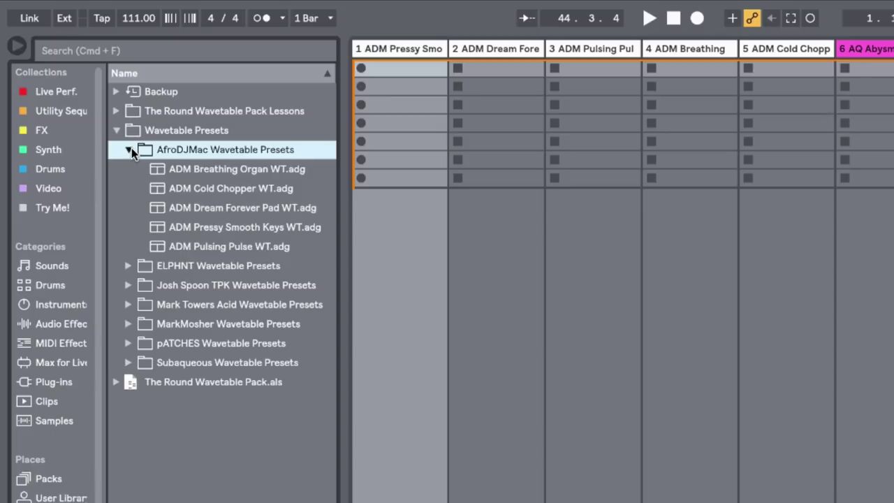
pyautogui.click(131, 148)
pyautogui.click(129, 169)
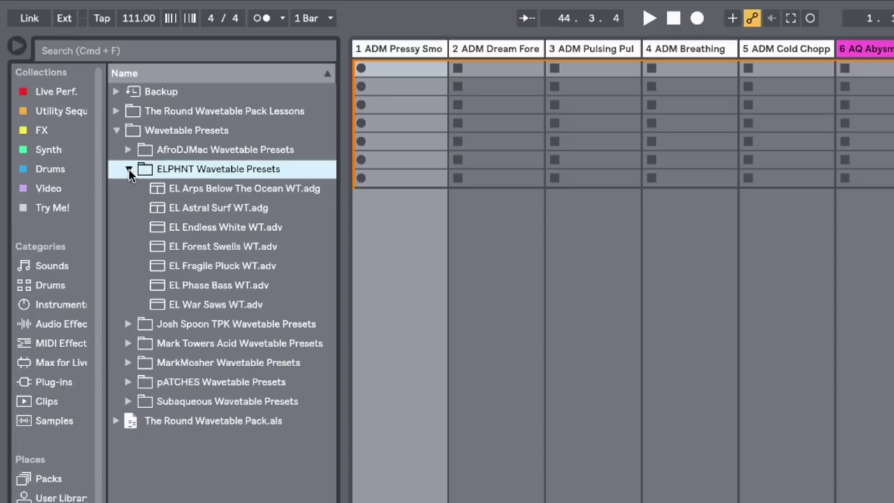
pyautogui.click(125, 320)
pyautogui.click(123, 245)
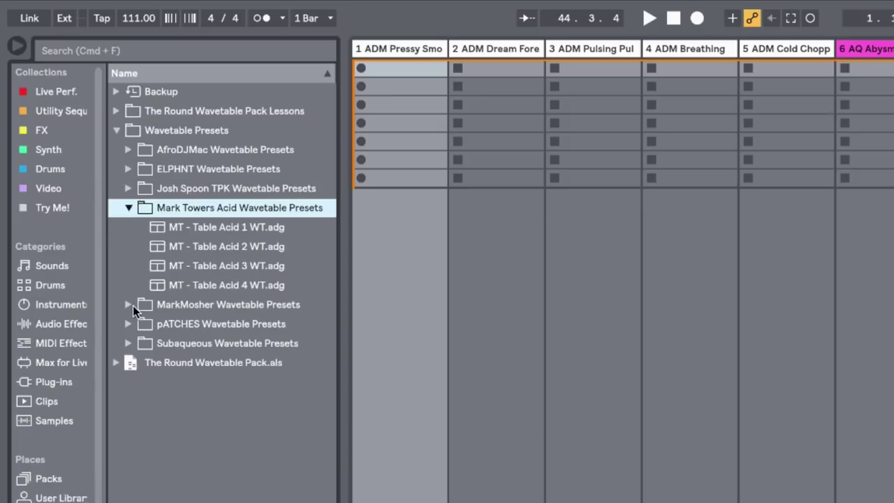
pyautogui.click(133, 305)
pyautogui.click(128, 341)
pyautogui.click(130, 375)
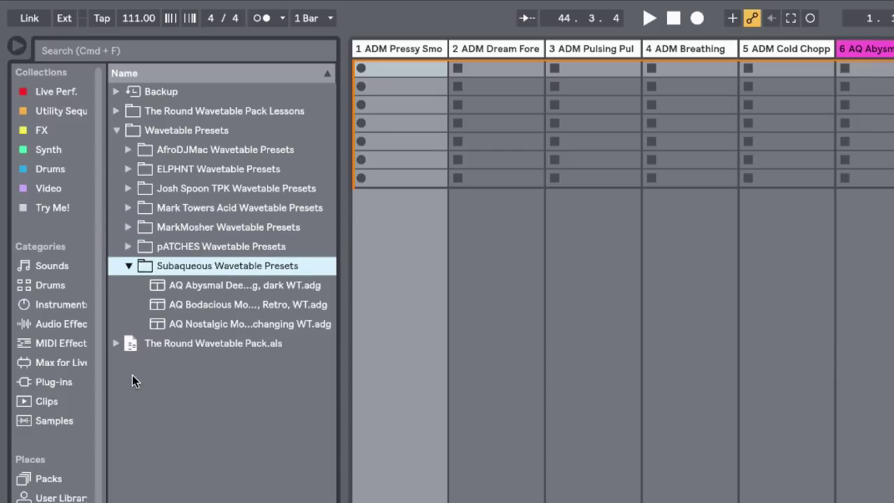
pyautogui.click(117, 130)
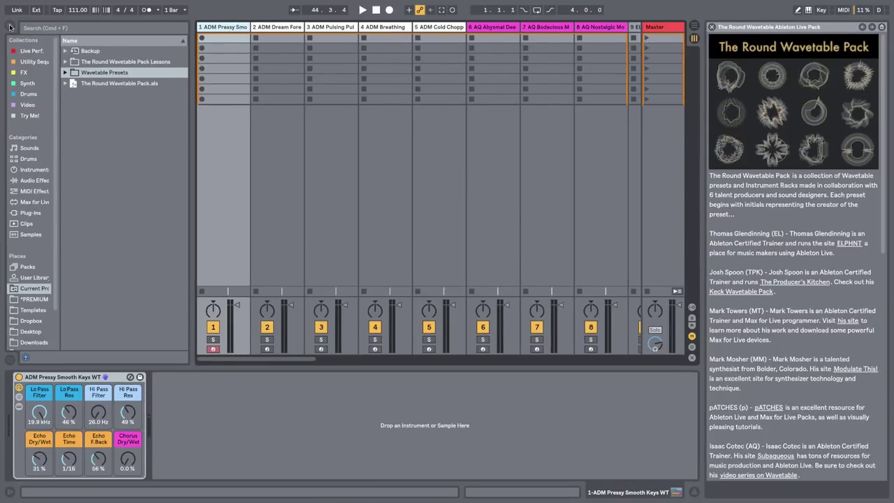
# Hide the browser so the session view fills the window
pyautogui.click(10, 26)
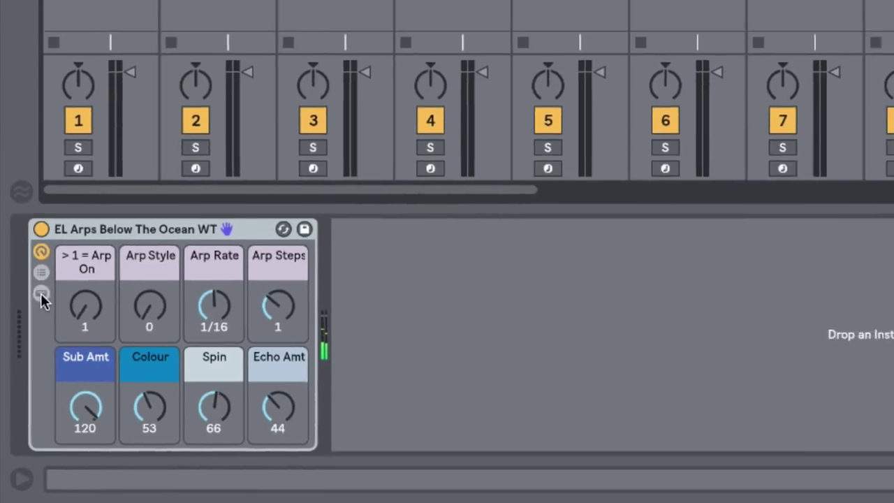
# Expand the EL Arps Below The Ocean WT rack, scroll its Arpeggiator and Wavetable devices, then collapse it
pyautogui.click(44, 278)
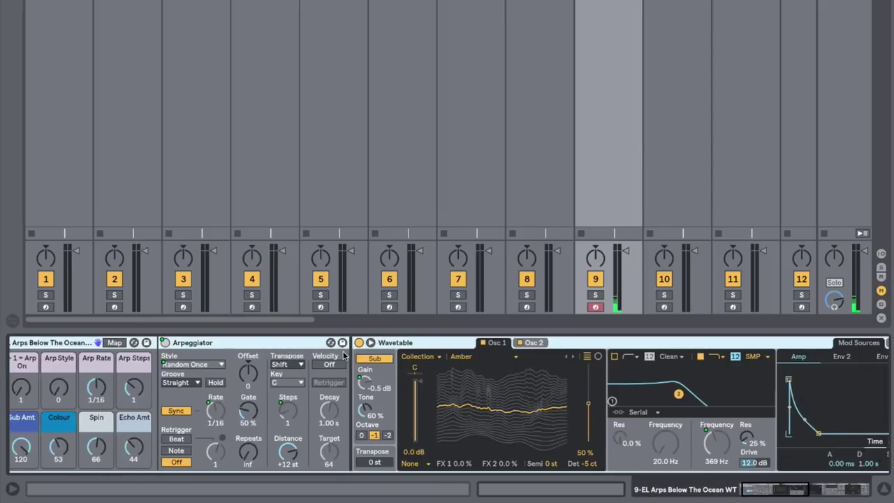
pyautogui.hscroll(10, 404, 330)
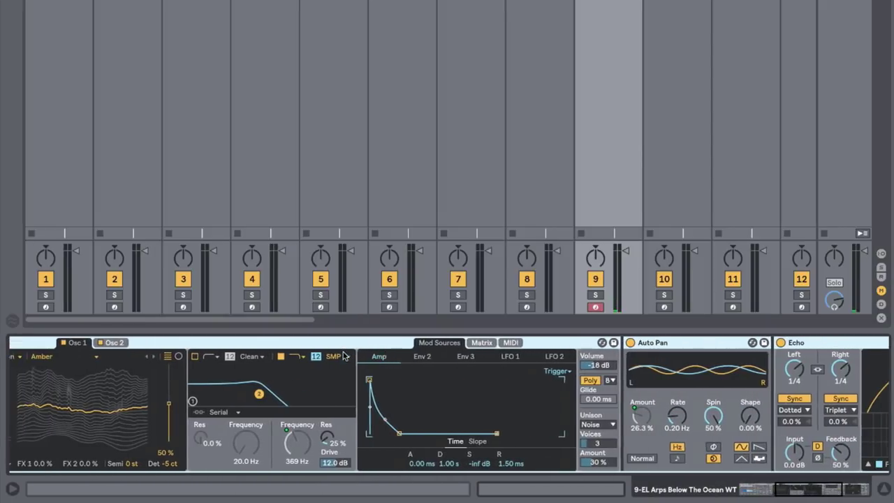
pyautogui.hscroll(-10, 343, 357)
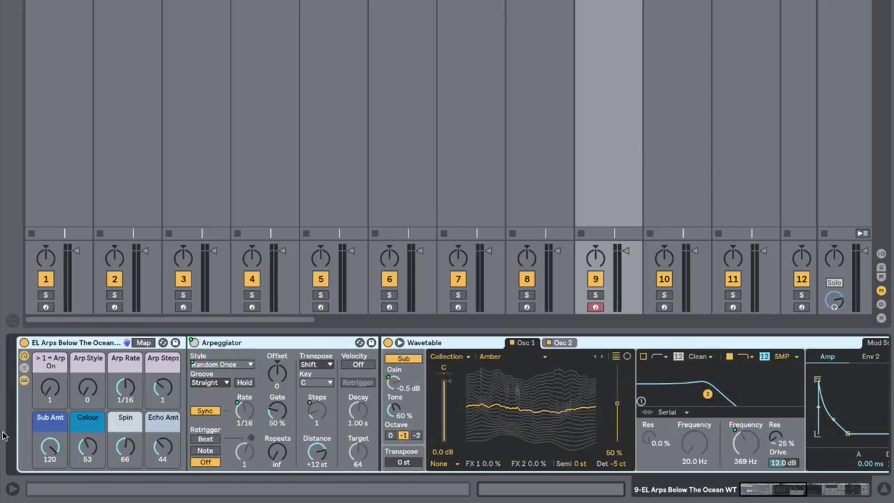
pyautogui.click(23, 380)
# Step forward through the tracks to the TPK Wave Bell WT preset on track 17
pyautogui.press('Right')
pyautogui.press('Right')
pyautogui.press('Right')
pyautogui.press('Right')
pyautogui.press('Right')
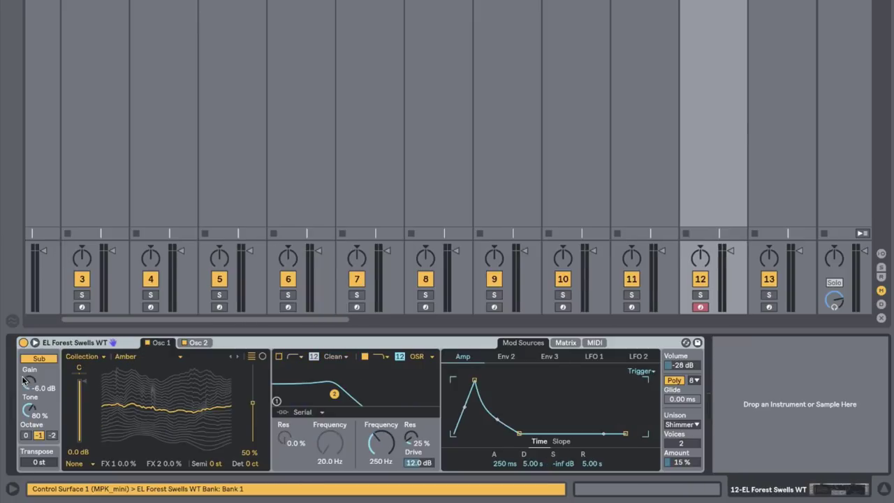
pyautogui.press('Right')
pyautogui.press('Right')
pyautogui.press('Right')
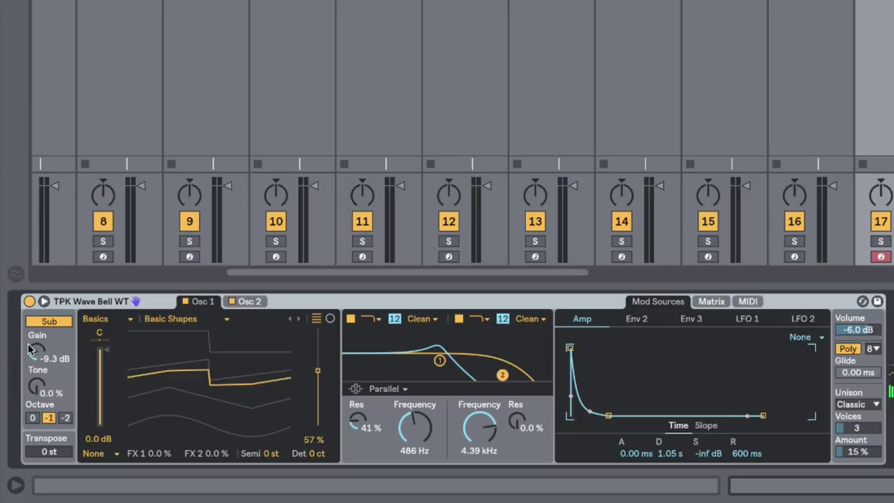
# Move to MT - Table Acid 1 WT and reveal the Wavetable device inside its rack
pyautogui.press('Right')
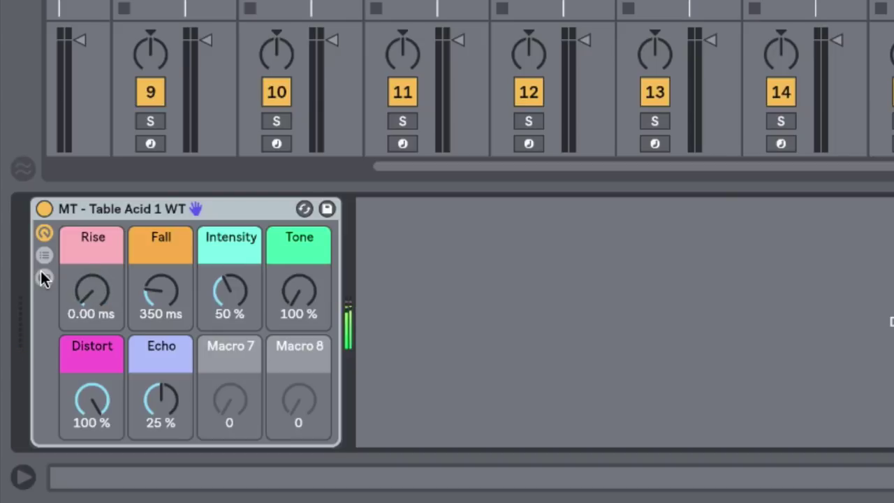
pyautogui.click(42, 276)
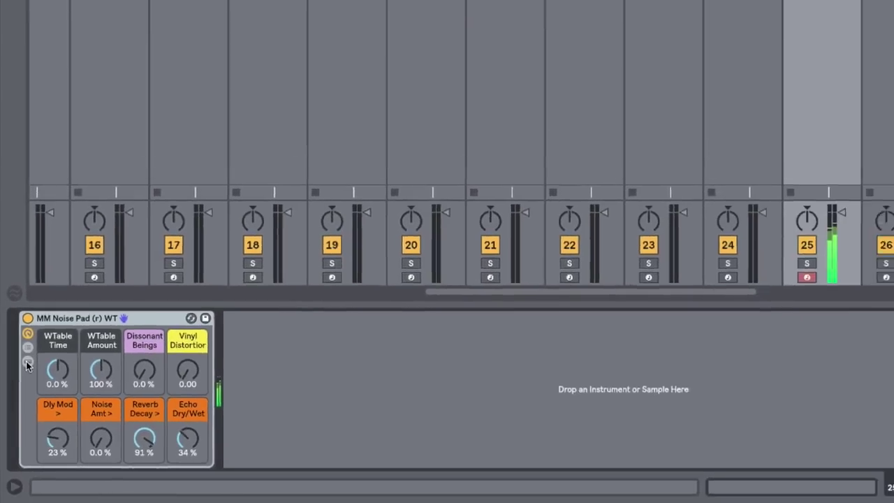
# Expand the MM Noise Pad (r) WT rack and scroll through its inner devices
pyautogui.click(44, 278)
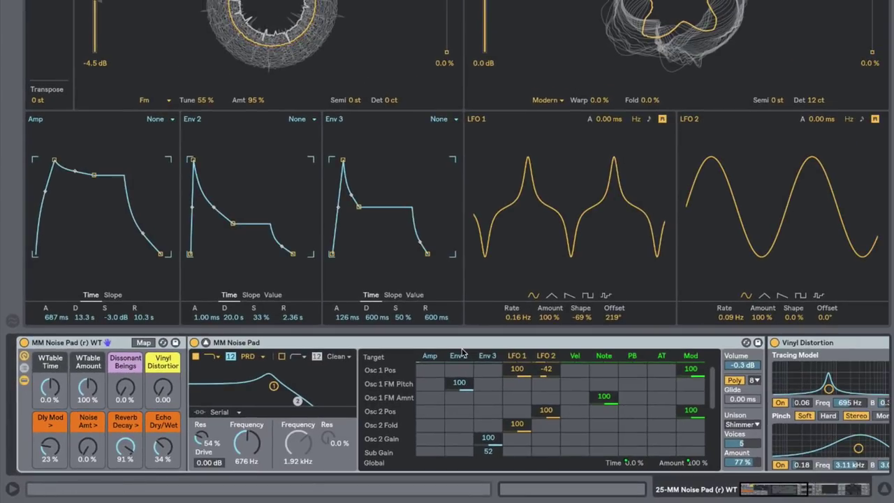
pyautogui.hscroll(10, 459, 349)
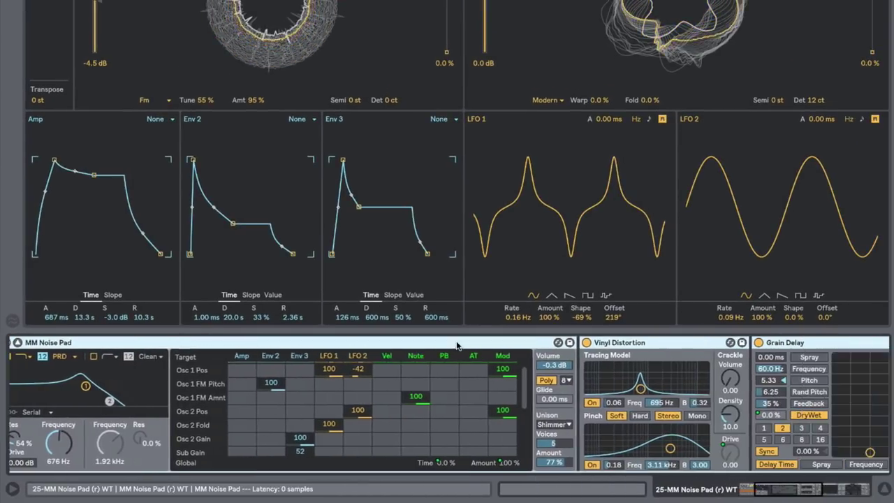
pyautogui.hscroll(3, 458, 345)
pyautogui.hscroll(-15, 457, 345)
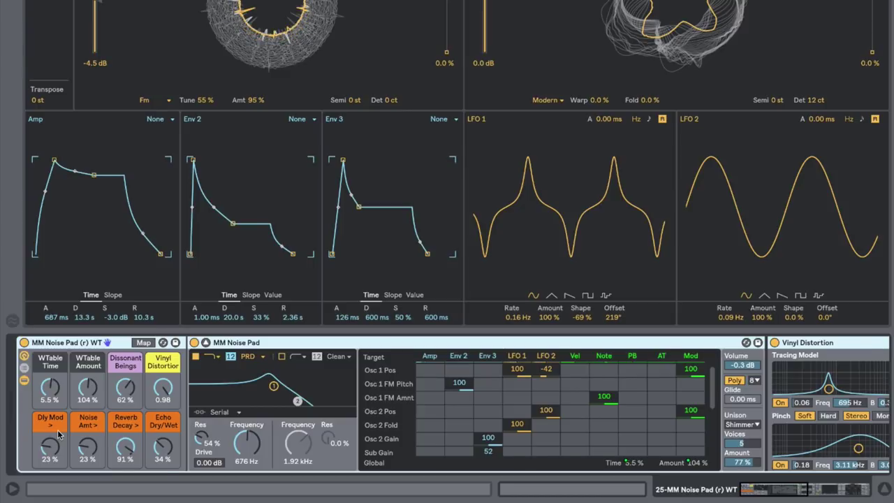
# Show Info View with Shift+? to read the preset notes, then hide it
pyautogui.hotkey('shift', '?')
pyautogui.moveTo(230, 336)
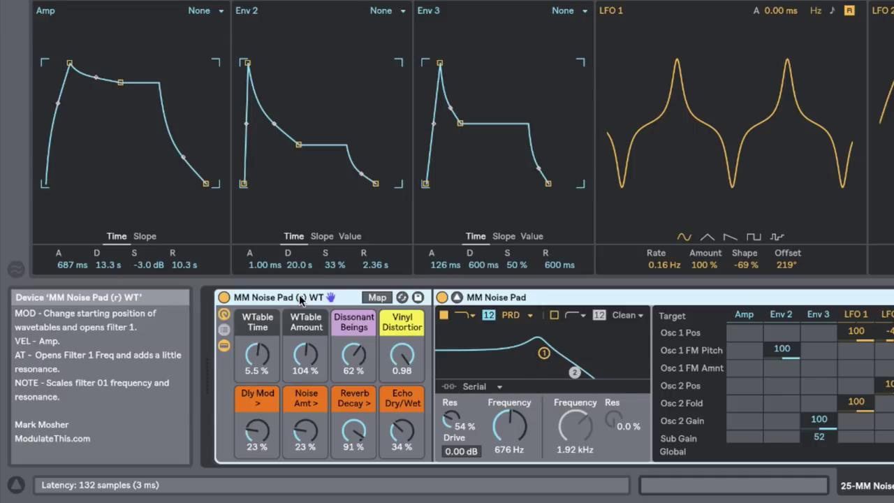
pyautogui.hotkey('shift', '?')
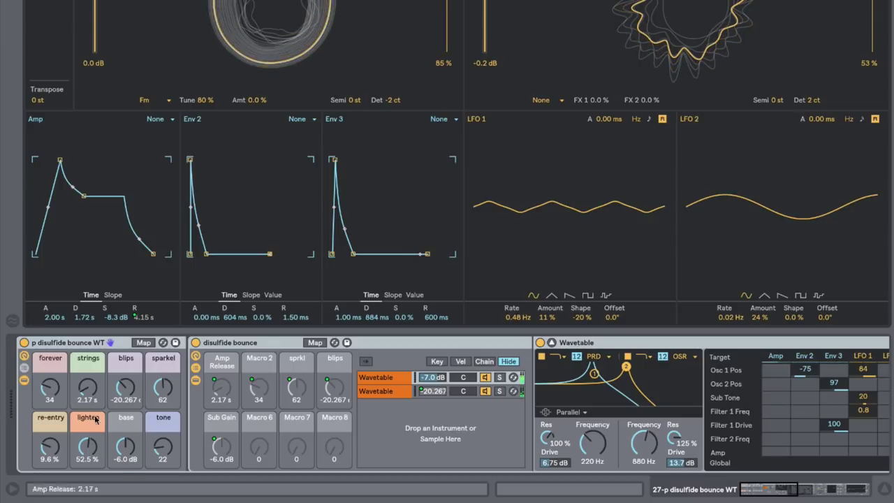
# Scroll the disulfide bounce device chain and select the rack's second Wavetable chain
pyautogui.hscroll(5, 386, 350)
pyautogui.hscroll(14, 389, 353)
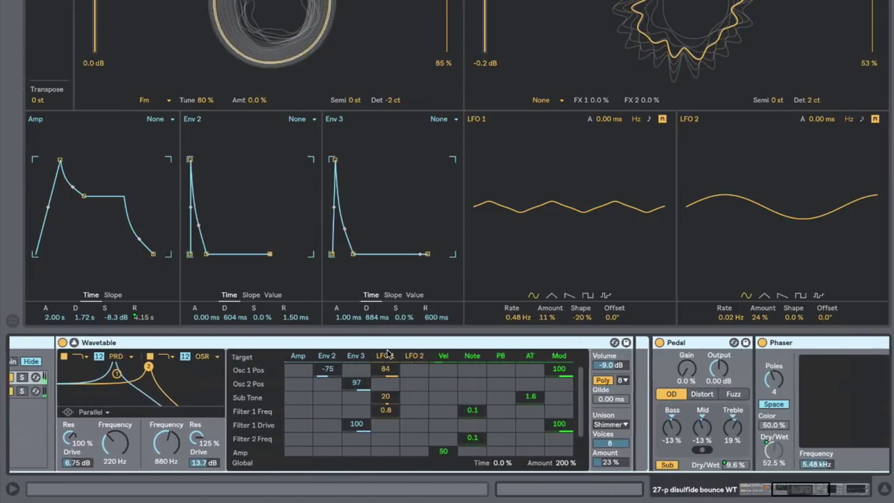
pyautogui.hscroll(4, 387, 349)
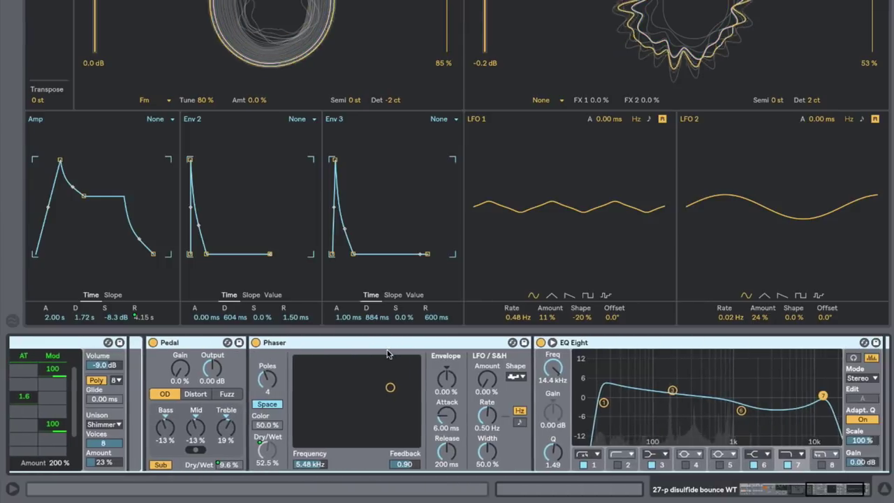
pyautogui.hscroll(-2, 389, 354)
pyautogui.hscroll(-15, 387, 353)
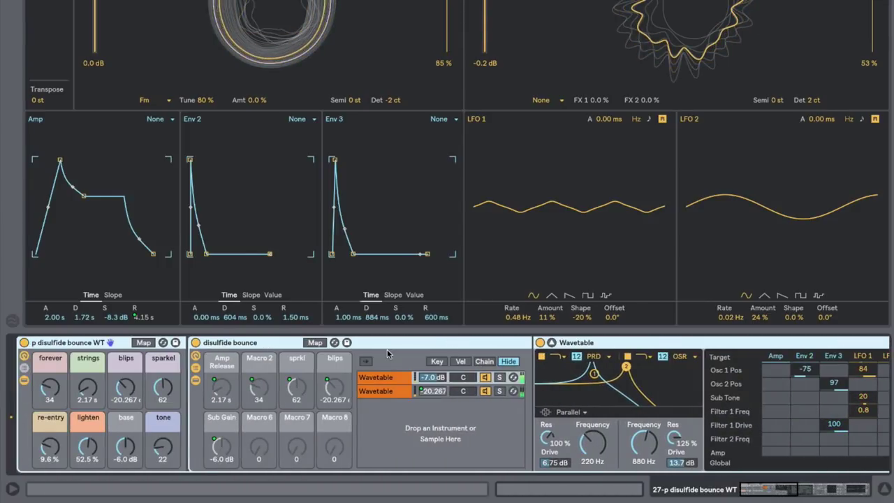
pyautogui.click(380, 392)
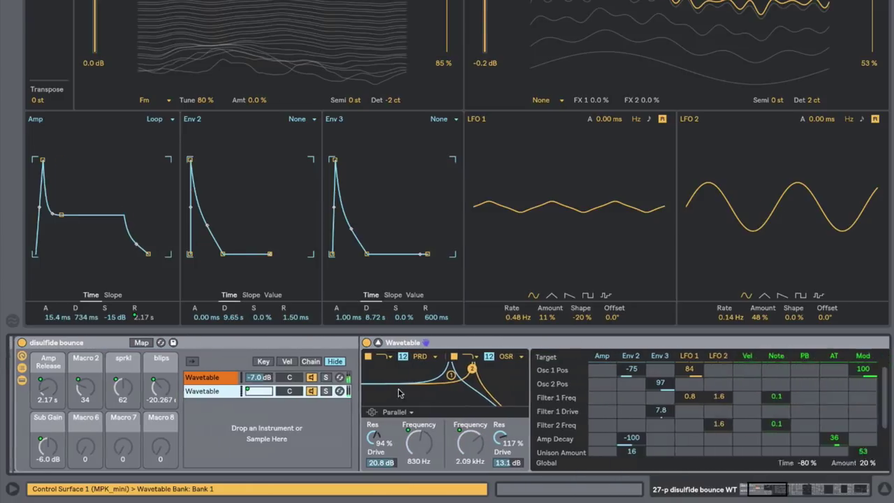
pyautogui.hscroll(10, 399, 394)
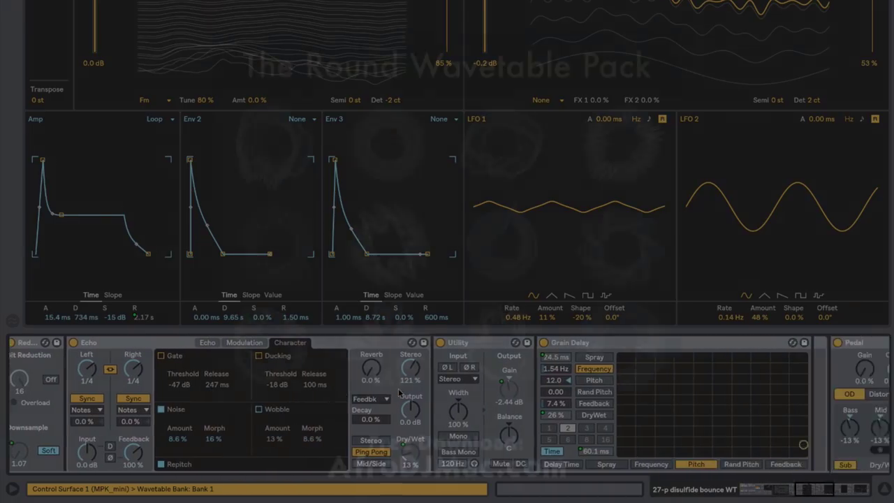